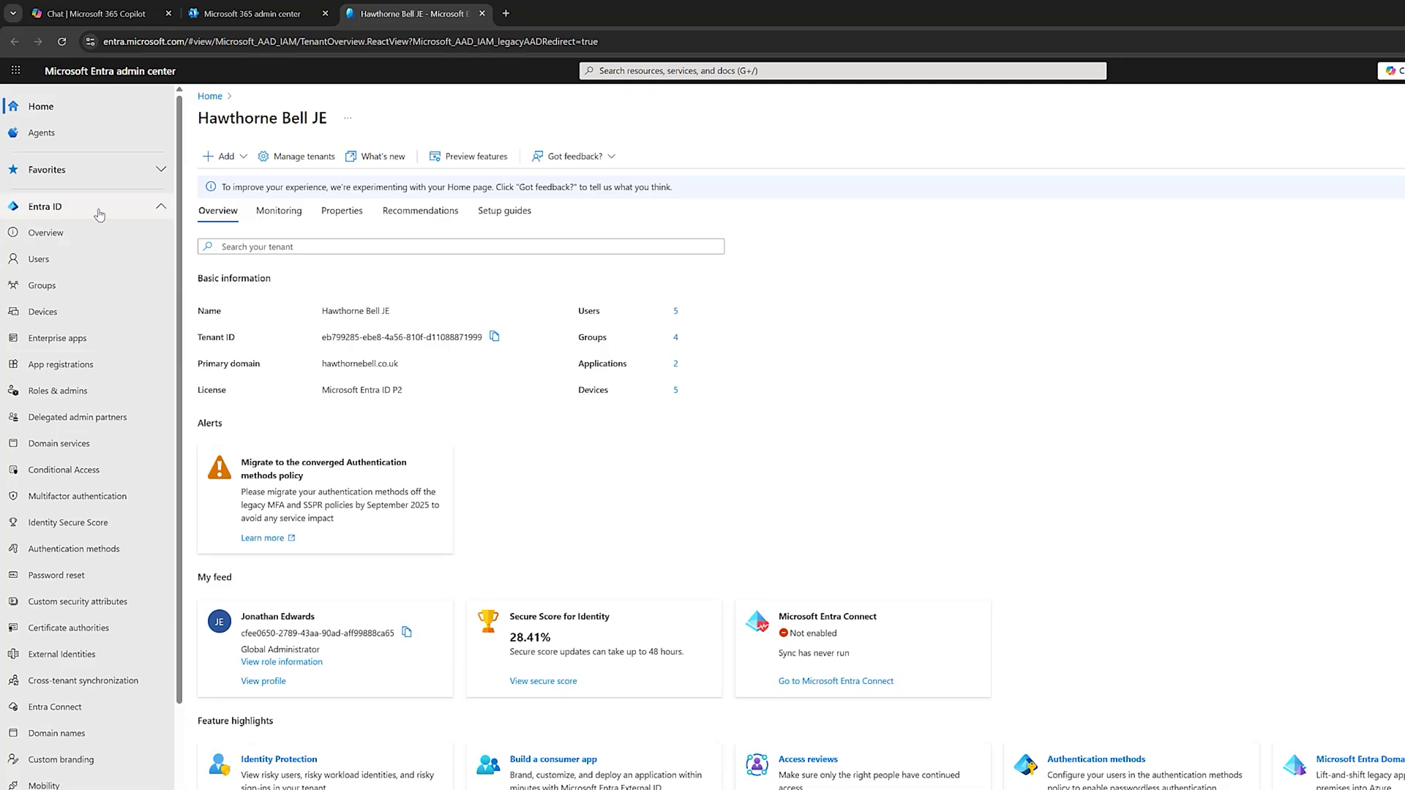
- Open Enterprise apps and filter the list to Microsoft Applications
left_click(58, 338)
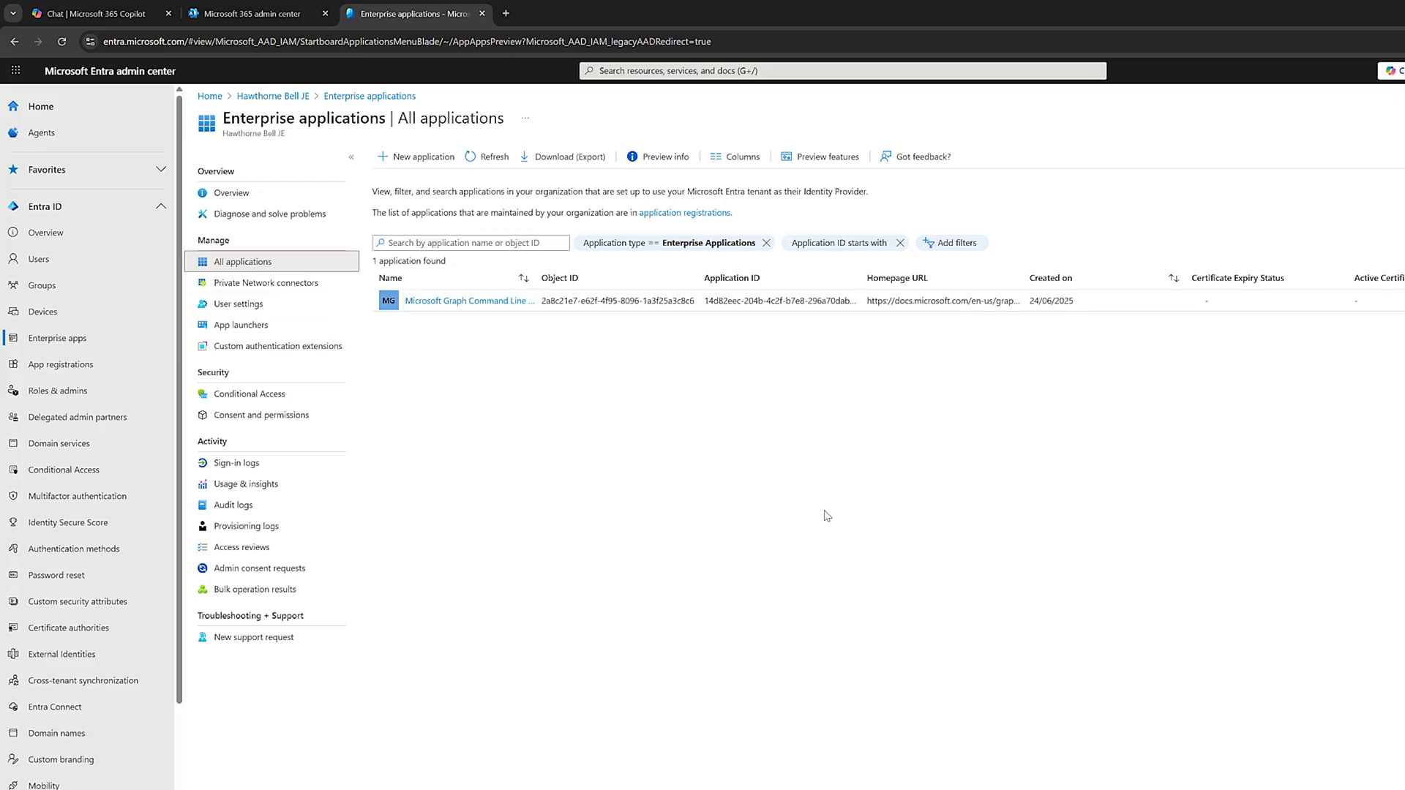
left_click(689, 245)
left_click(694, 309)
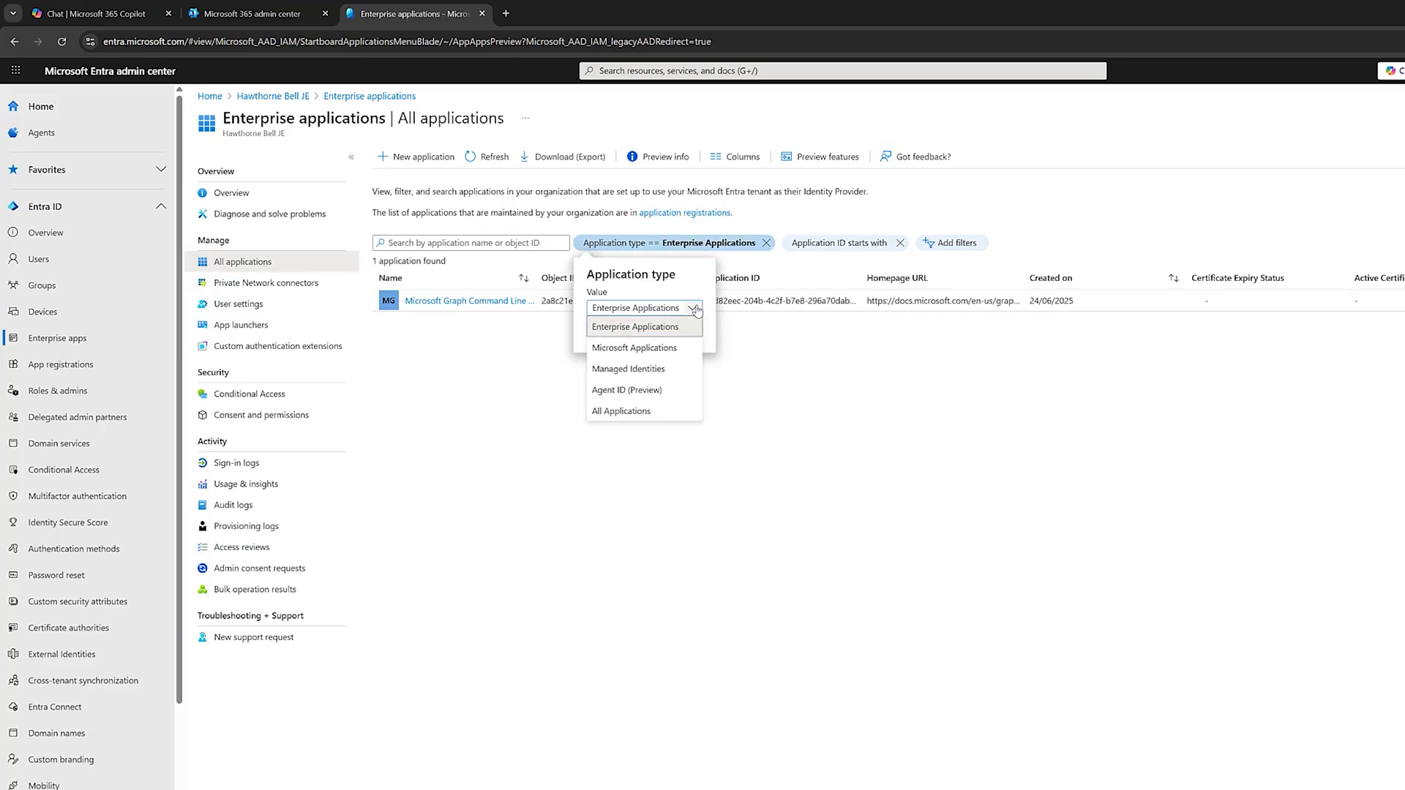
left_click(659, 348)
left_click(614, 332)
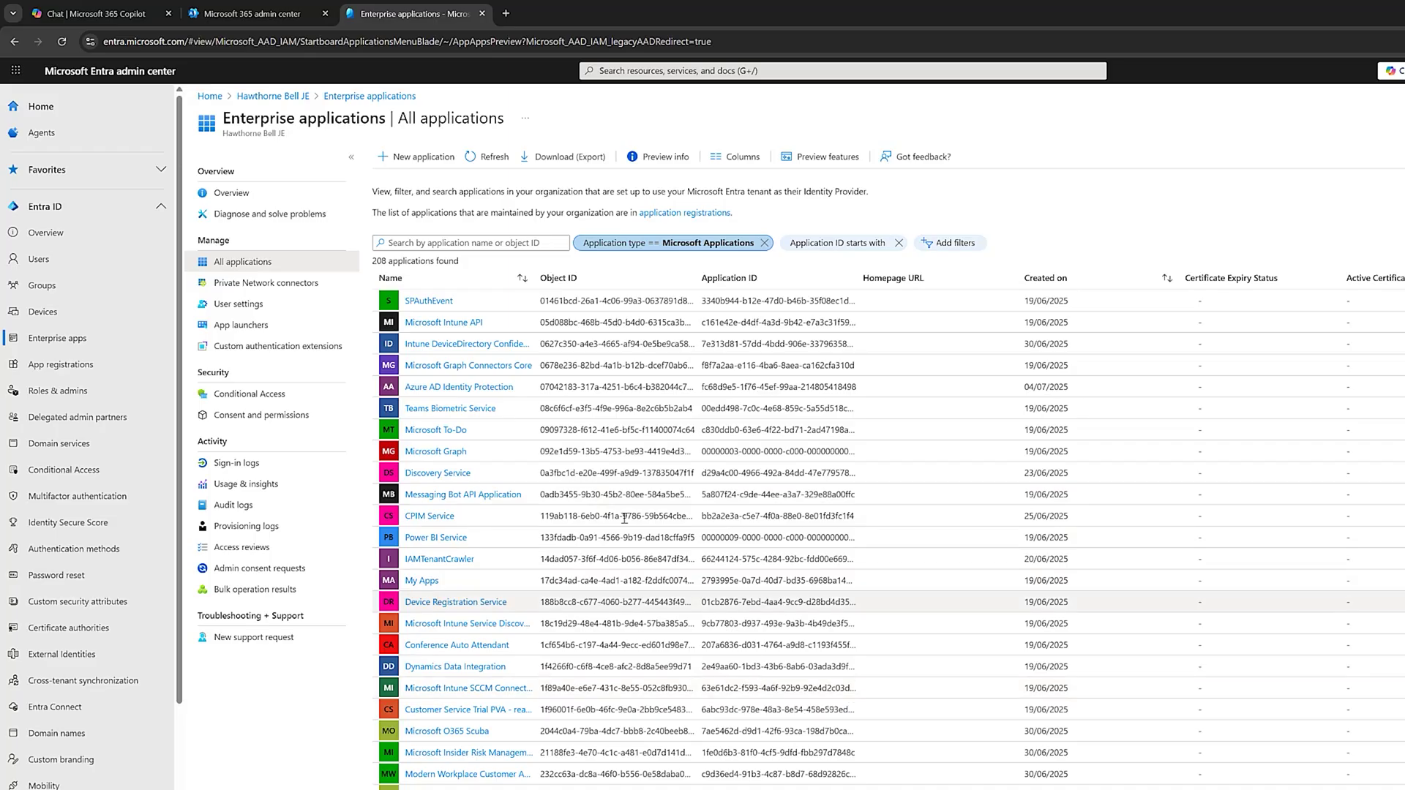
- Switch the Application type filter back to Enterprise Applications
left_click(713, 245)
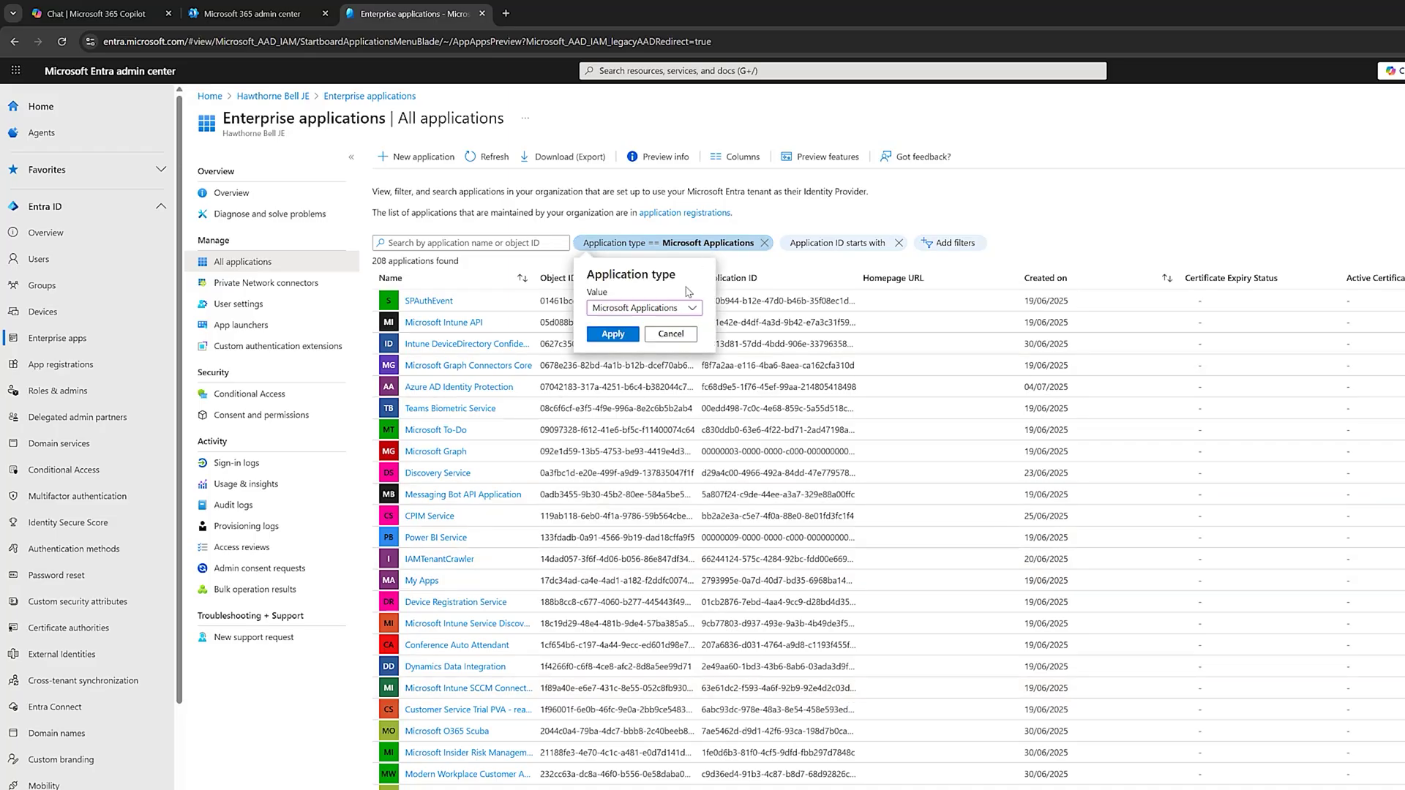
left_click(663, 311)
left_click(660, 336)
left_click(606, 349)
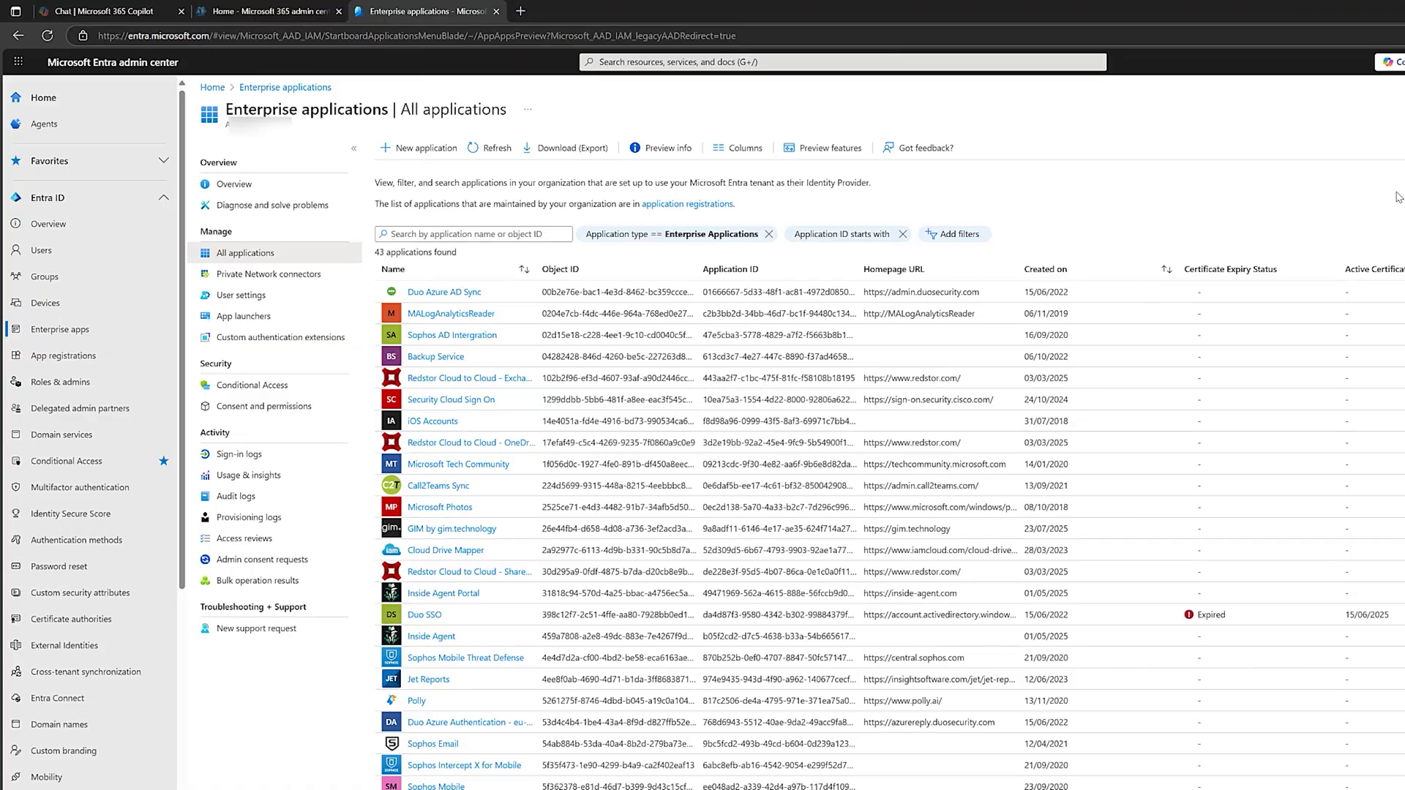
- Scroll down through the 43 enterprise applications, then back to the top
scroll(889, 468, "down", 3)
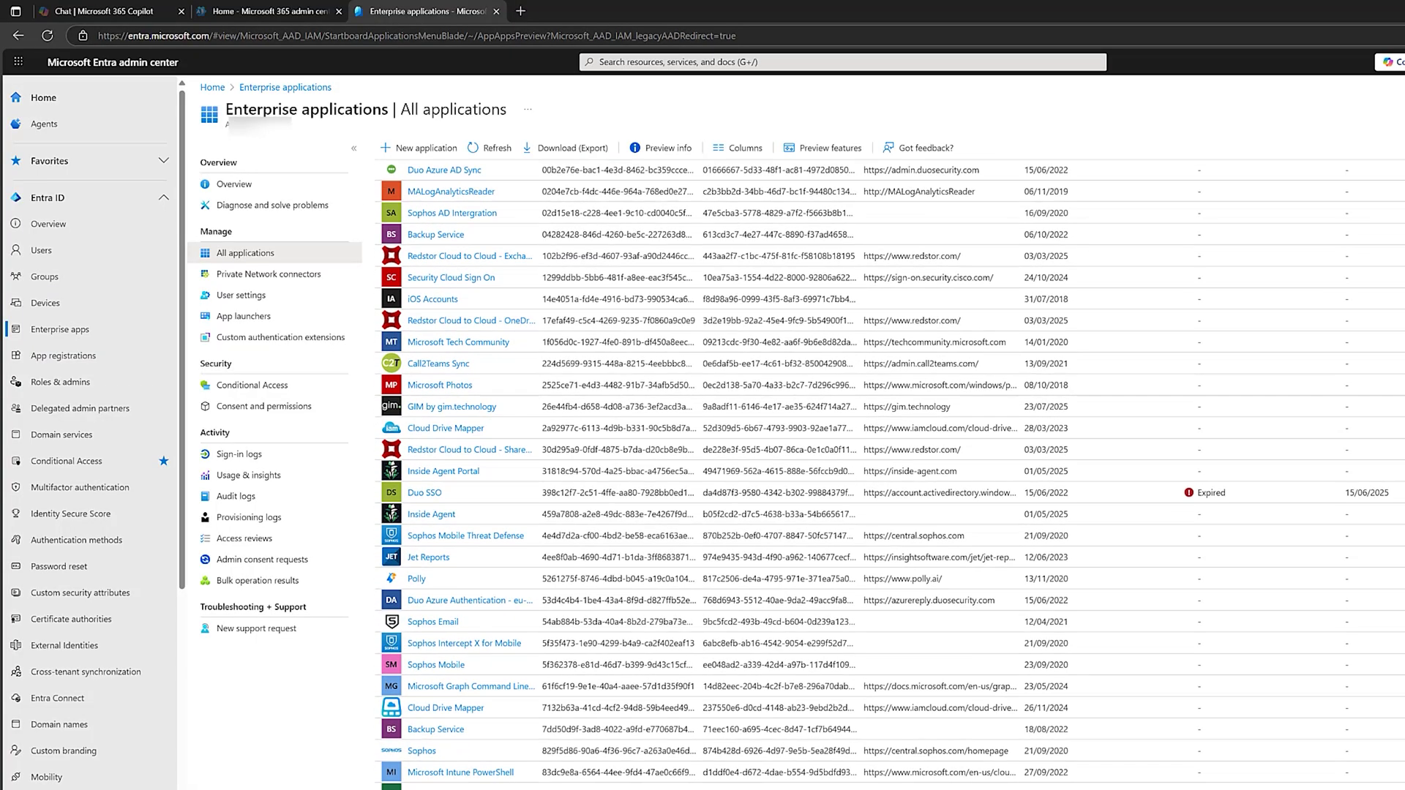
scroll(889, 468, "up", 5)
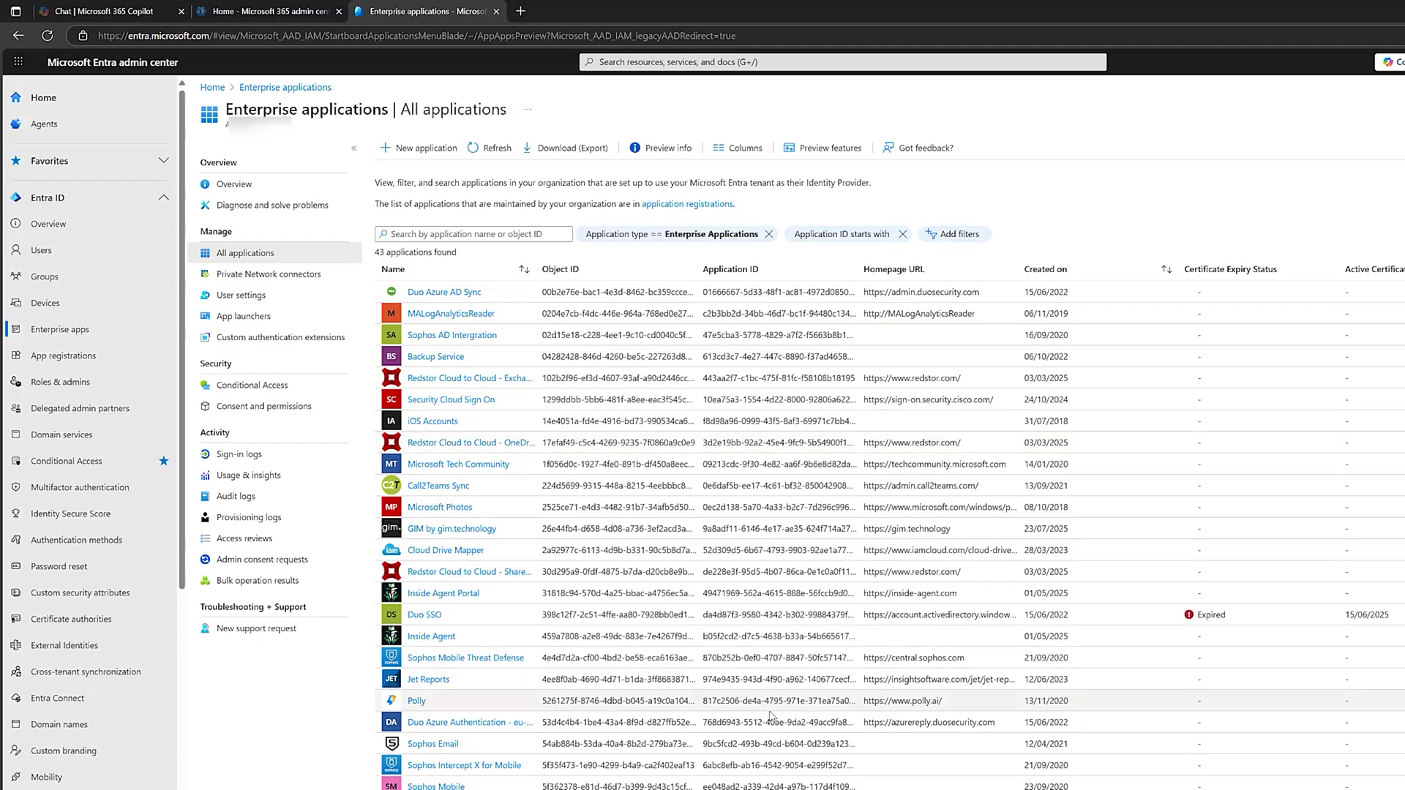
- Open Sophos Email and view its four admin-consented Microsoft Graph permissions
left_click(439, 746)
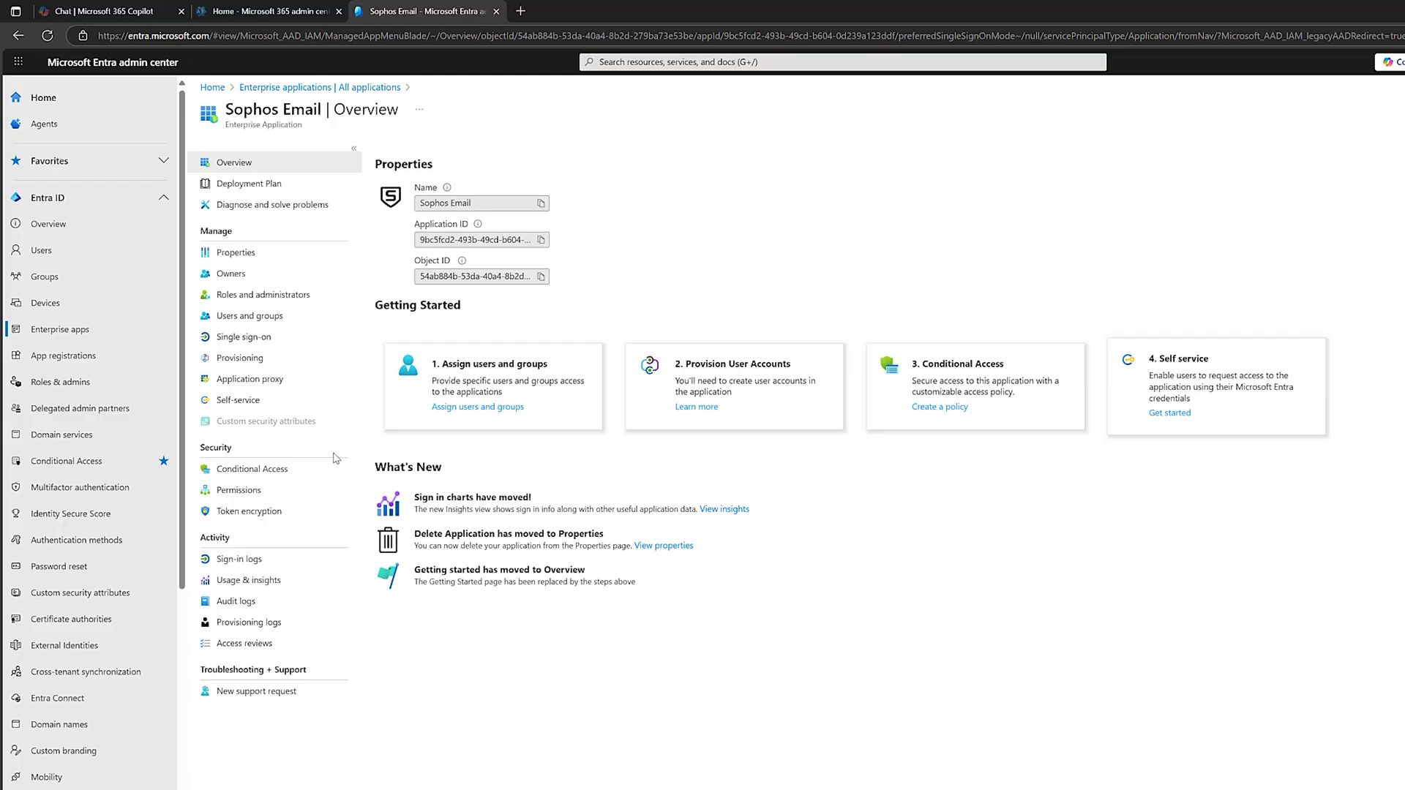
left_click(235, 491)
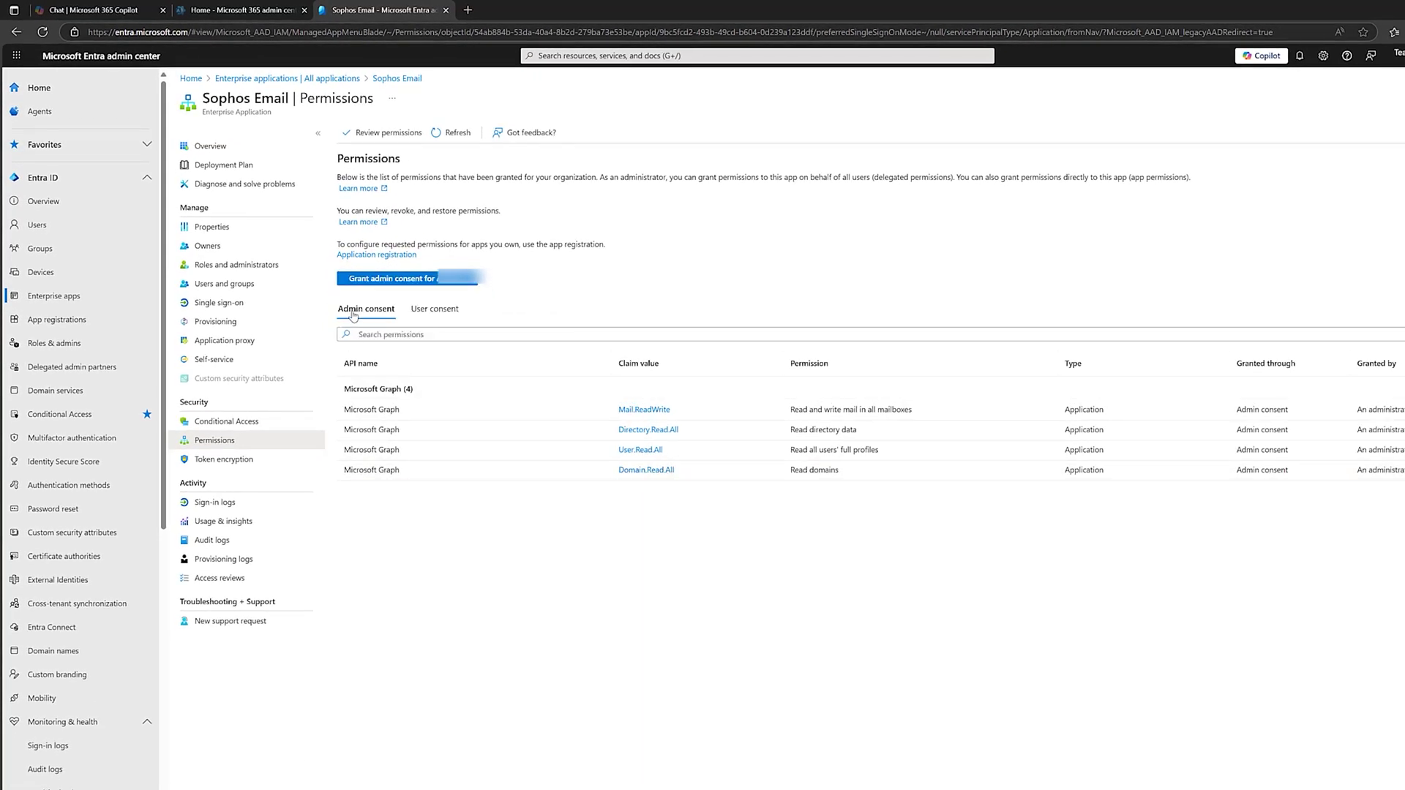
left_click(422, 319)
left_click(388, 313)
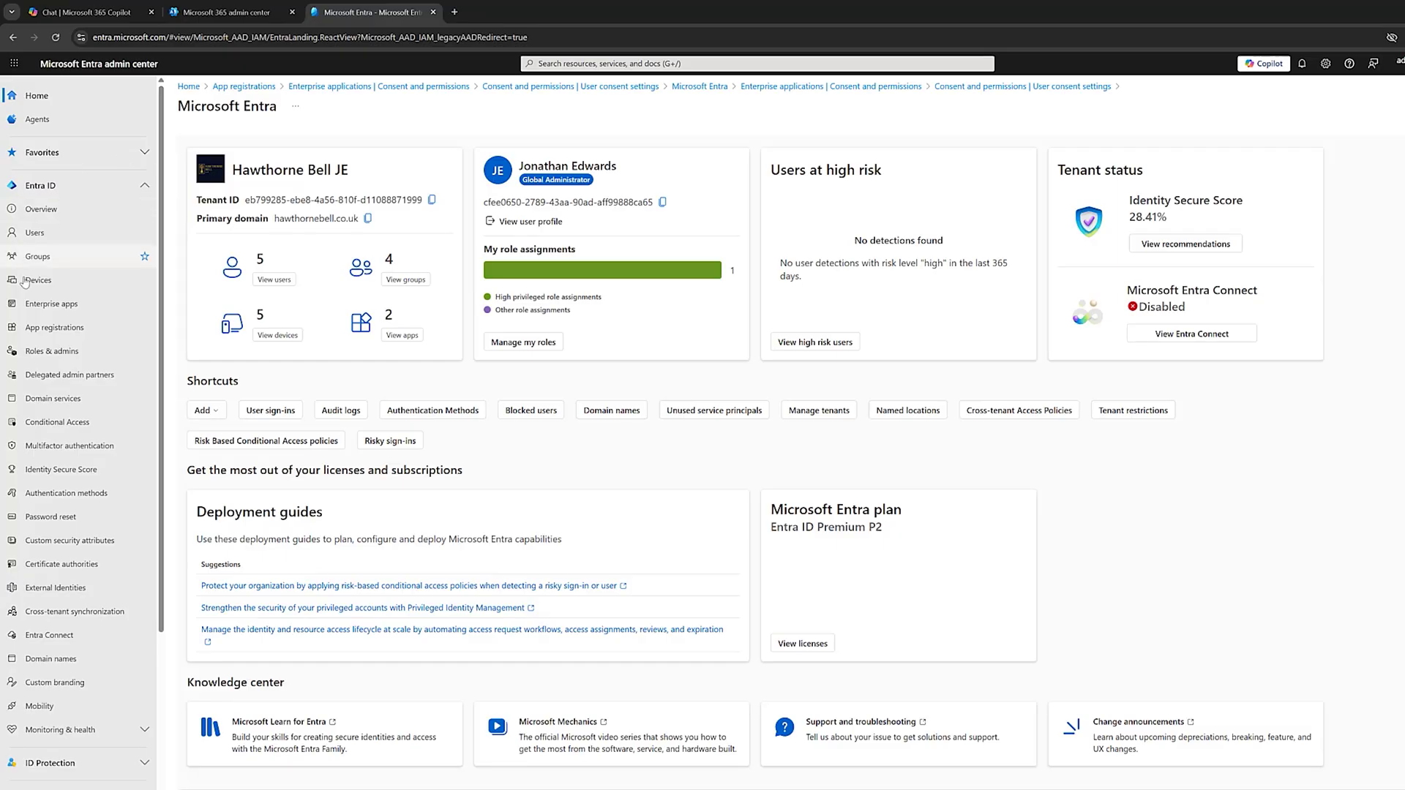
- Open Consent and permissions under Enterprise apps to view the user consent settings
left_click(51, 304)
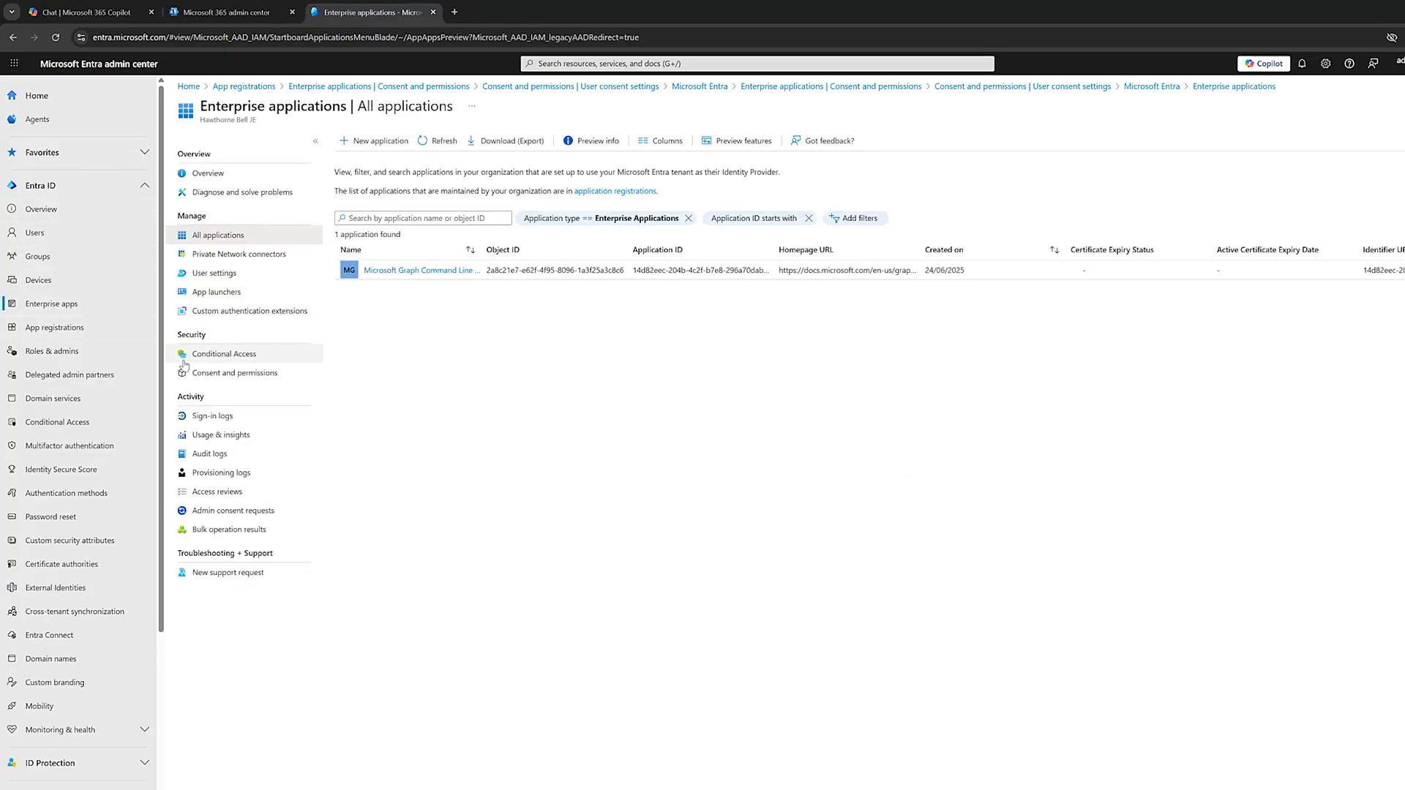
left_click(224, 375)
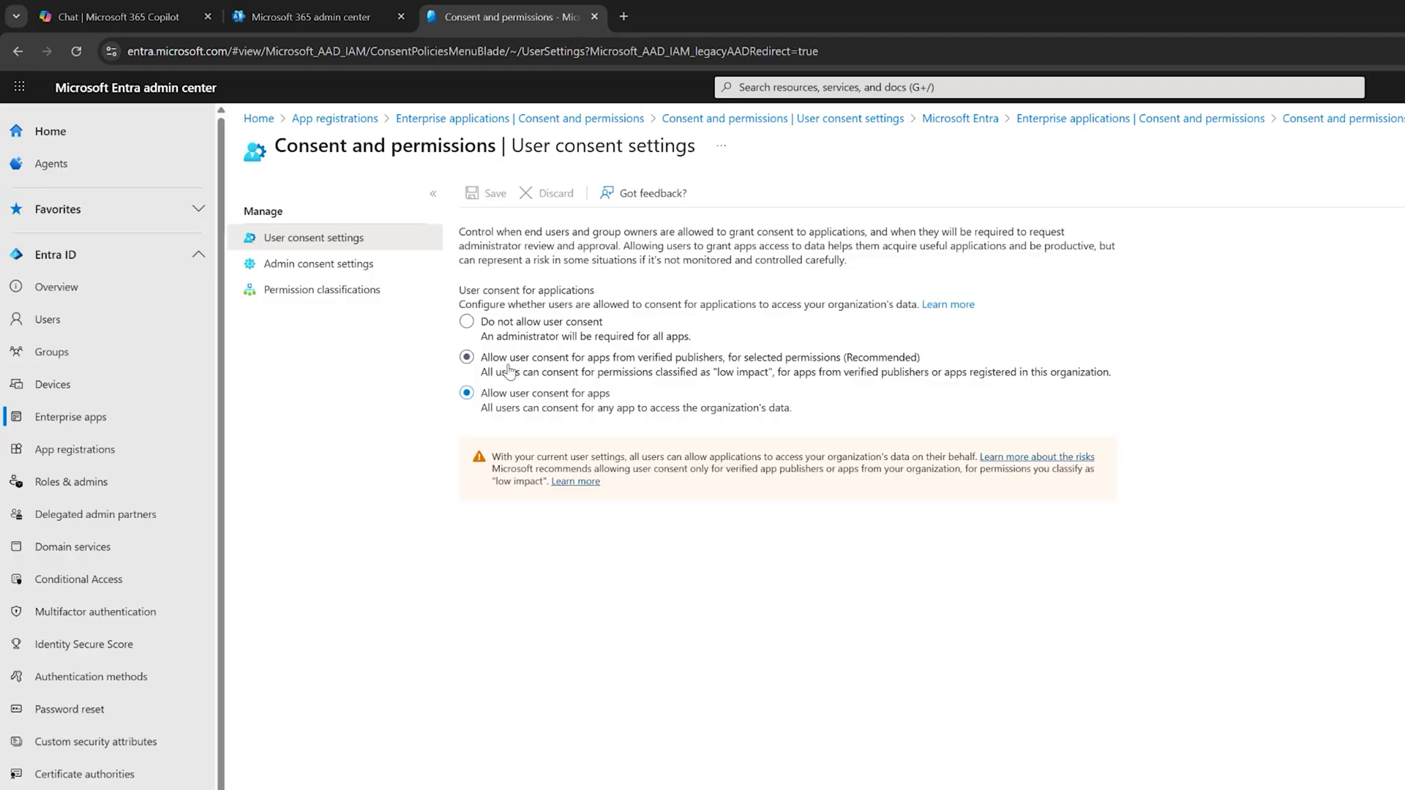
- Discard the consent edits, open Permission classifications and tick User.Read as low-impact
left_click(510, 374)
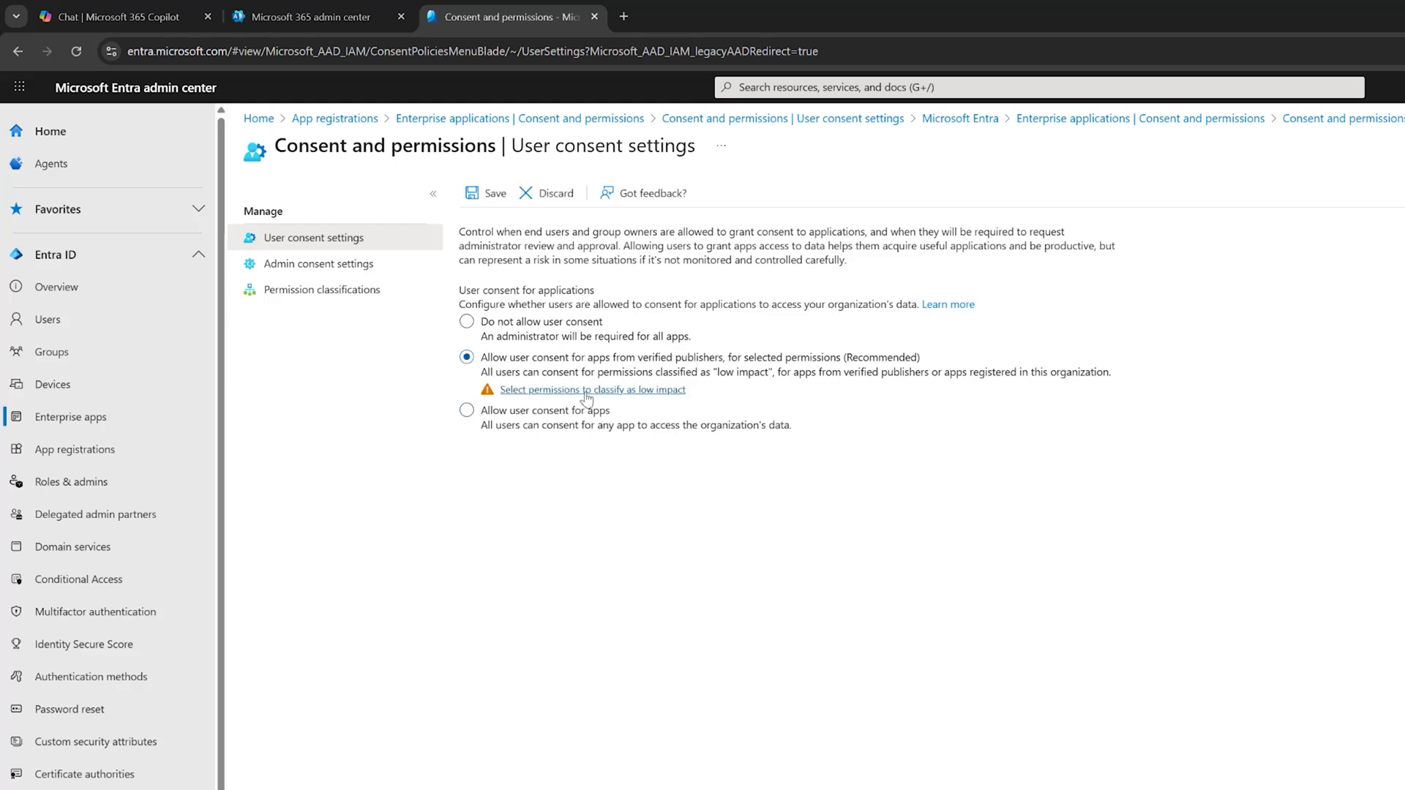
left_click(344, 291)
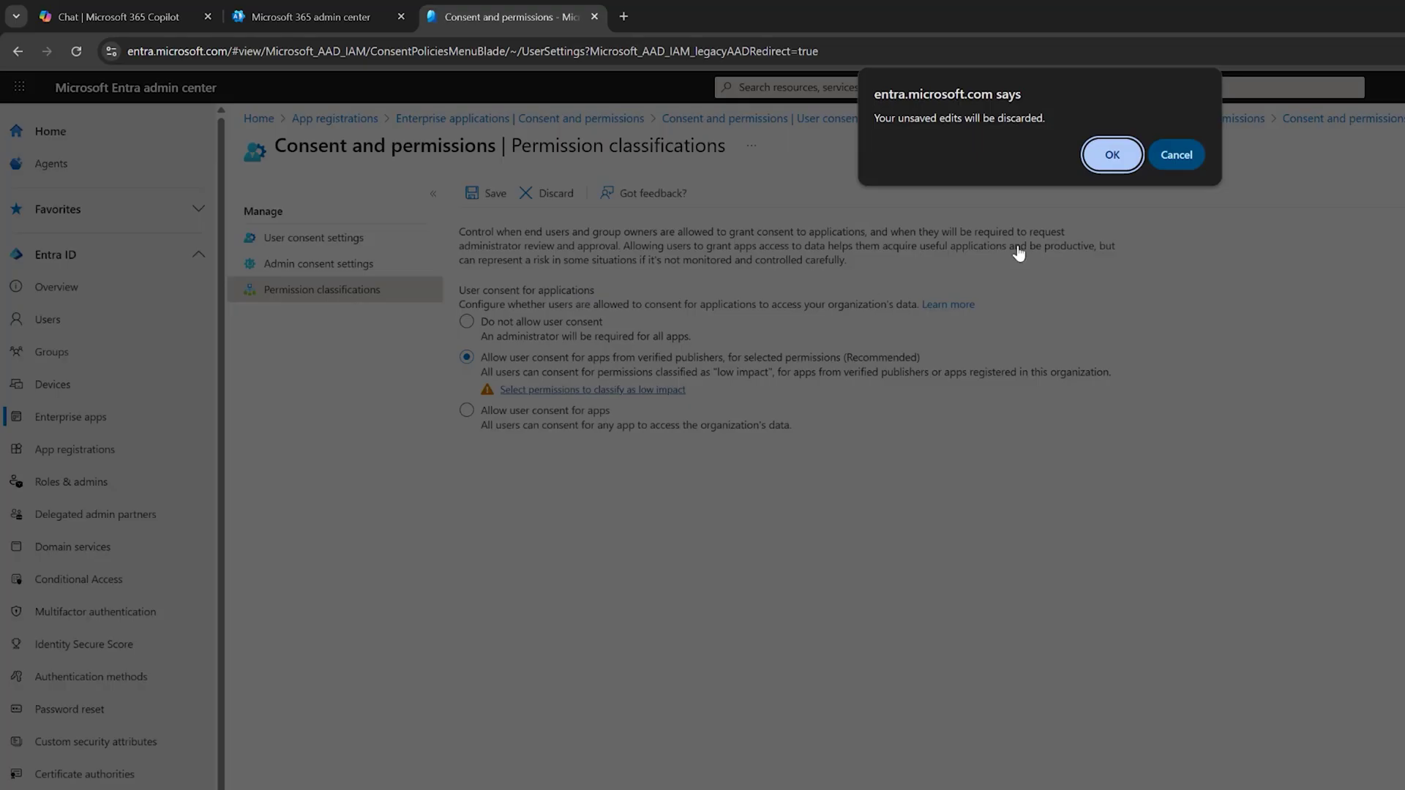
left_click(1162, 160)
left_click(619, 393)
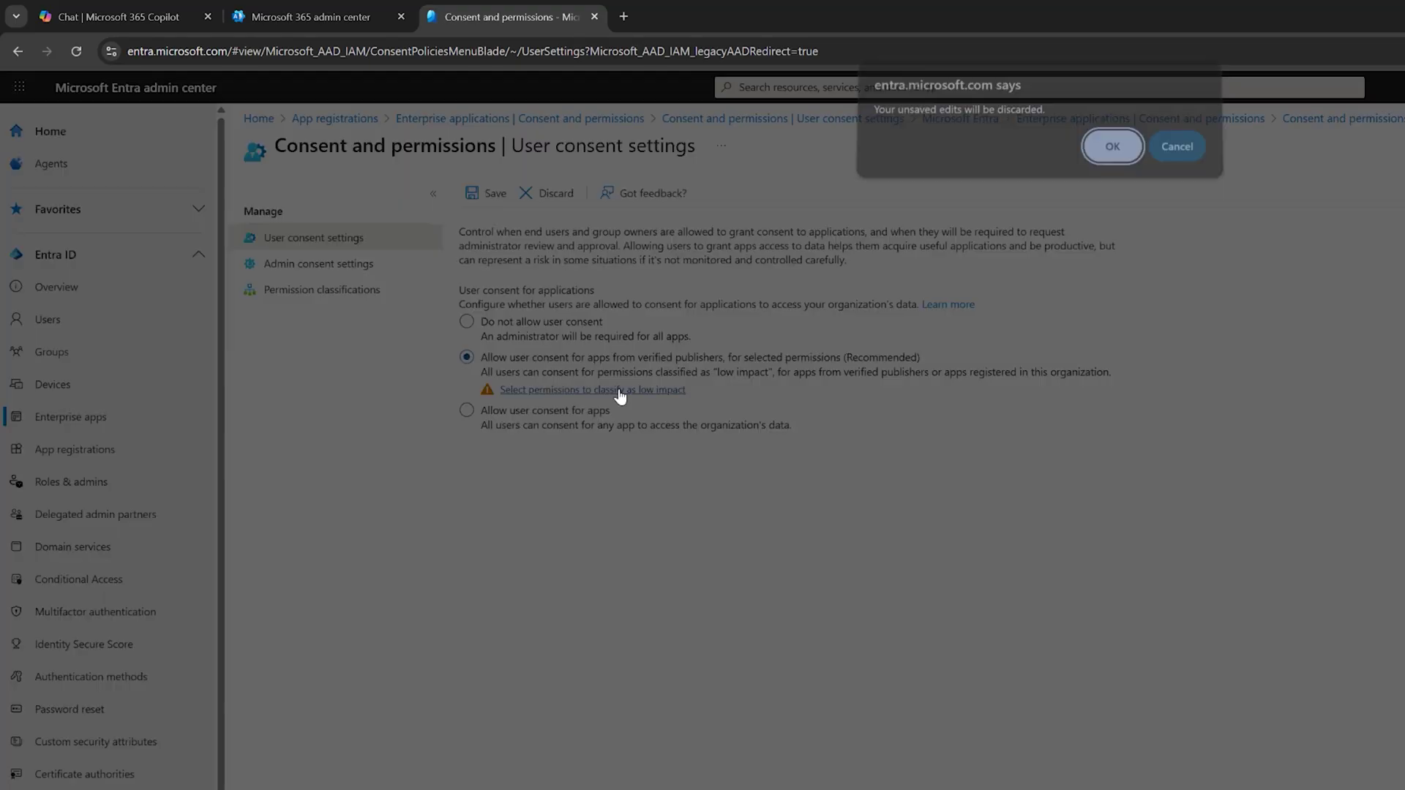
left_click(1108, 155)
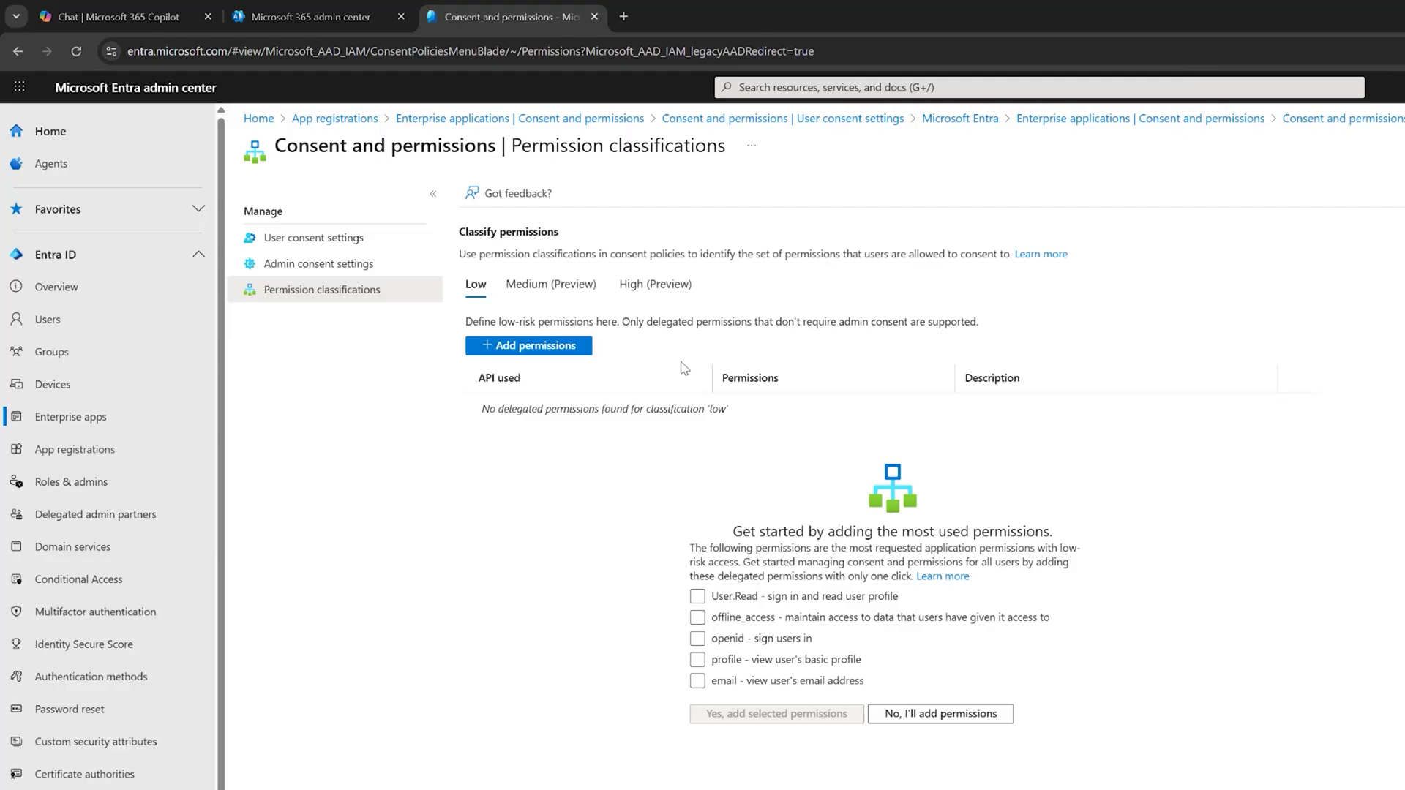
left_click(698, 595)
left_click(697, 595)
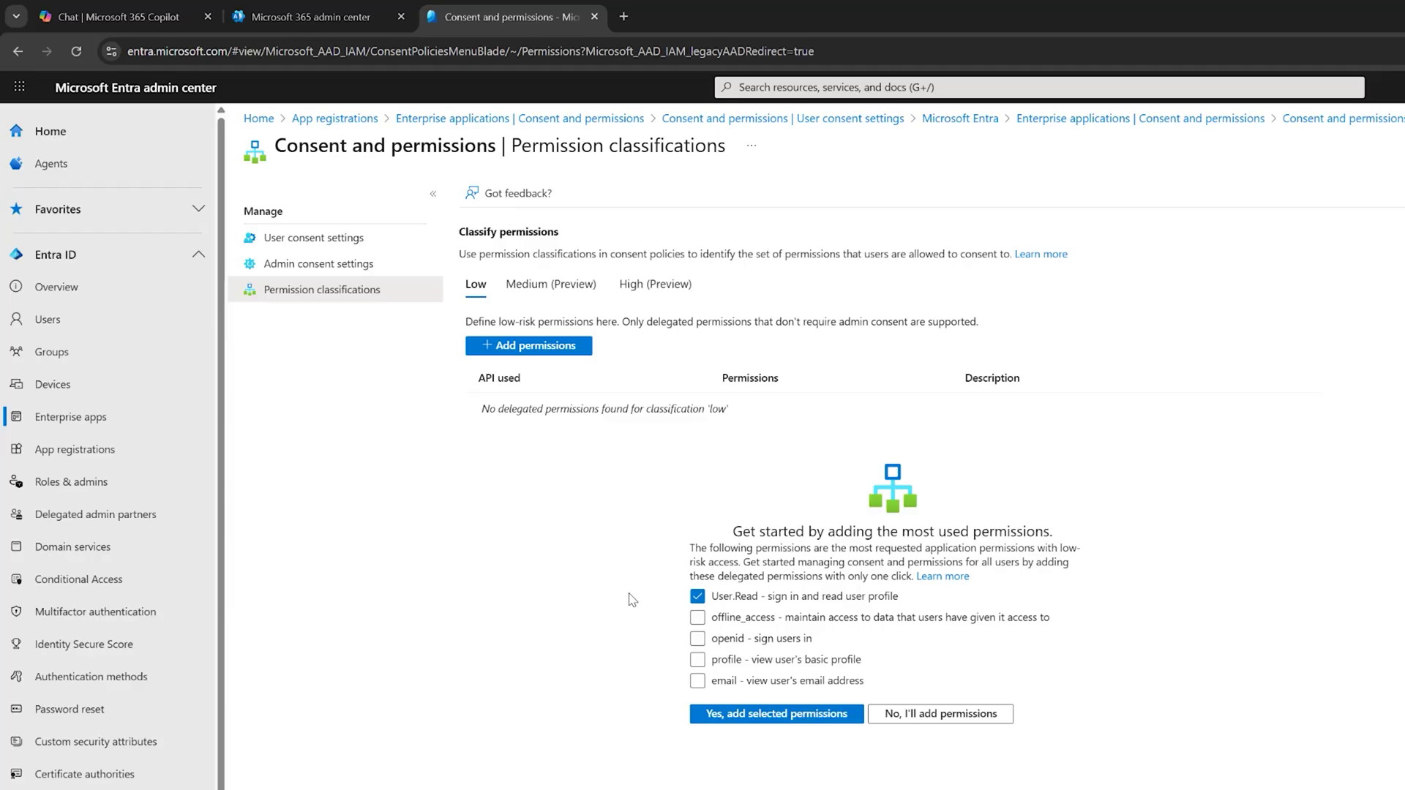
- Open Admin consent requests showing pending firebase-auth-connection and AutoCAD requests
left_click(94, 420)
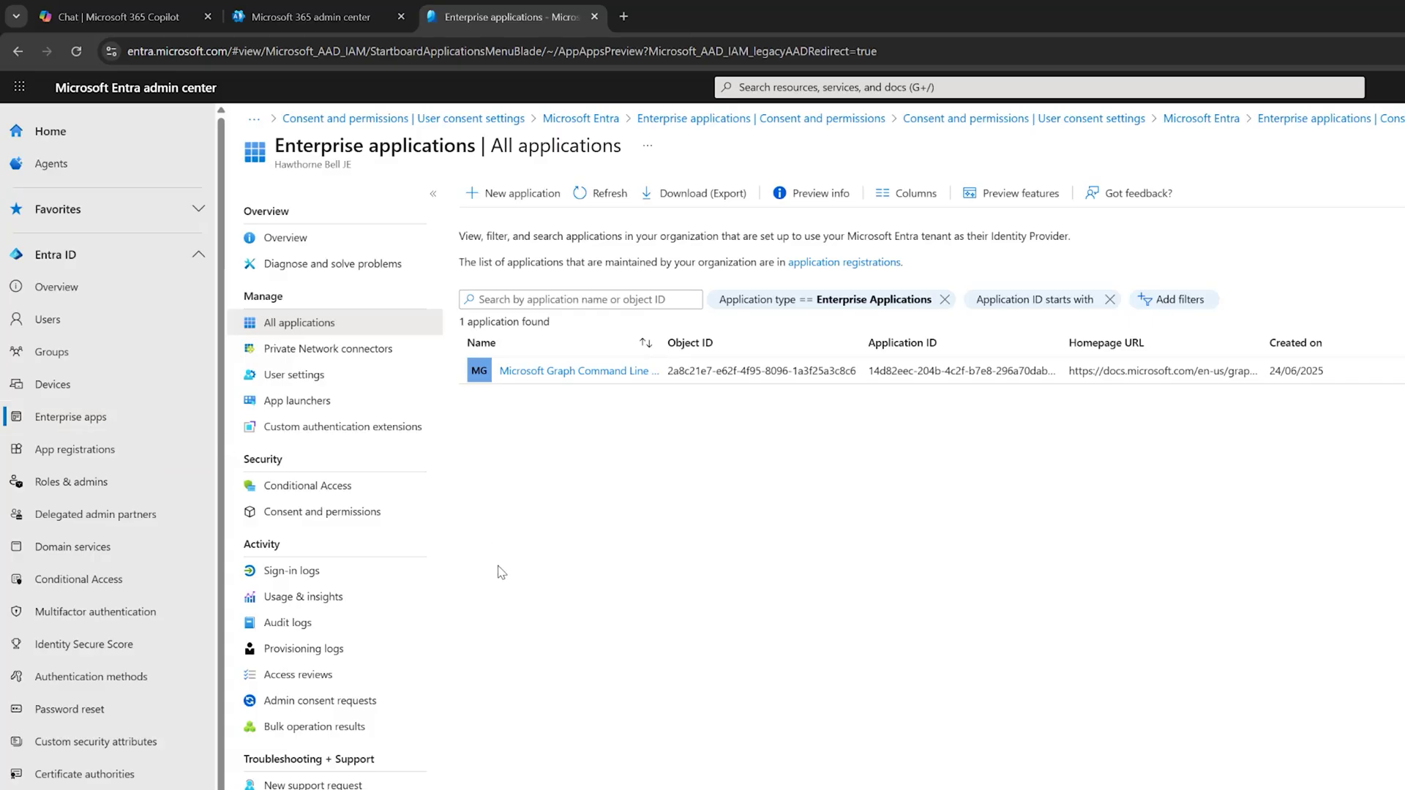
left_click(333, 703)
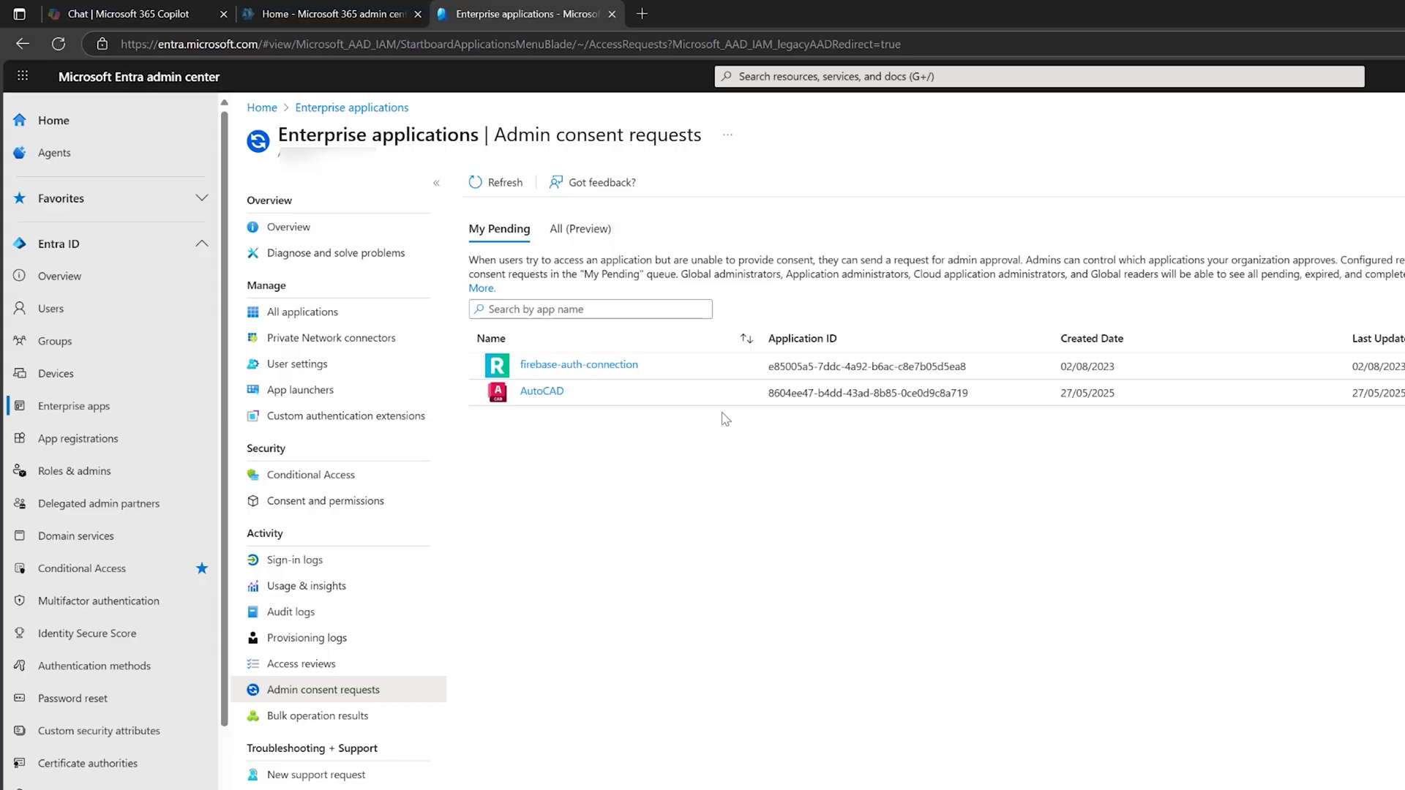
- Review AutoCAD's requested permissions, expanding the user profile and full file access details
left_click(578, 398)
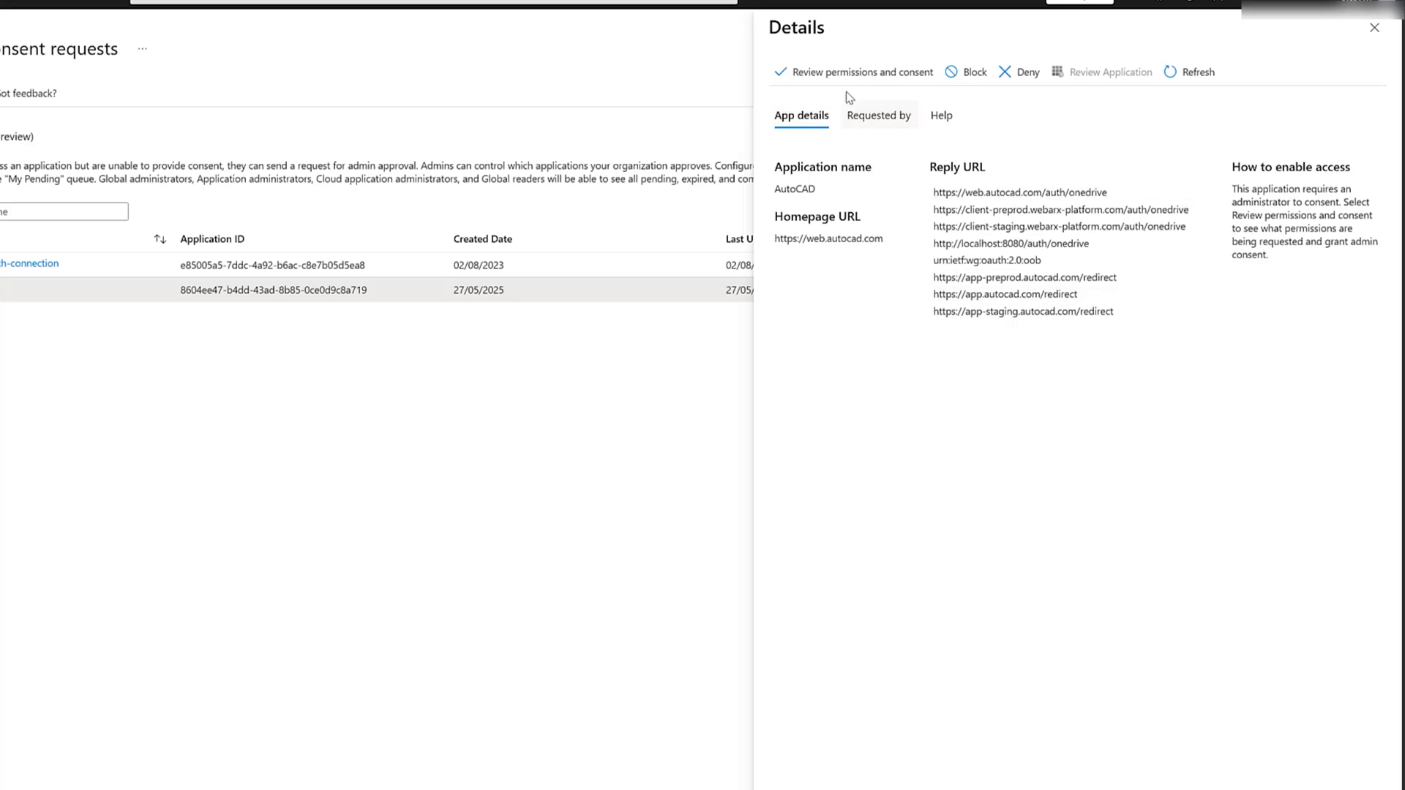
left_click(841, 74)
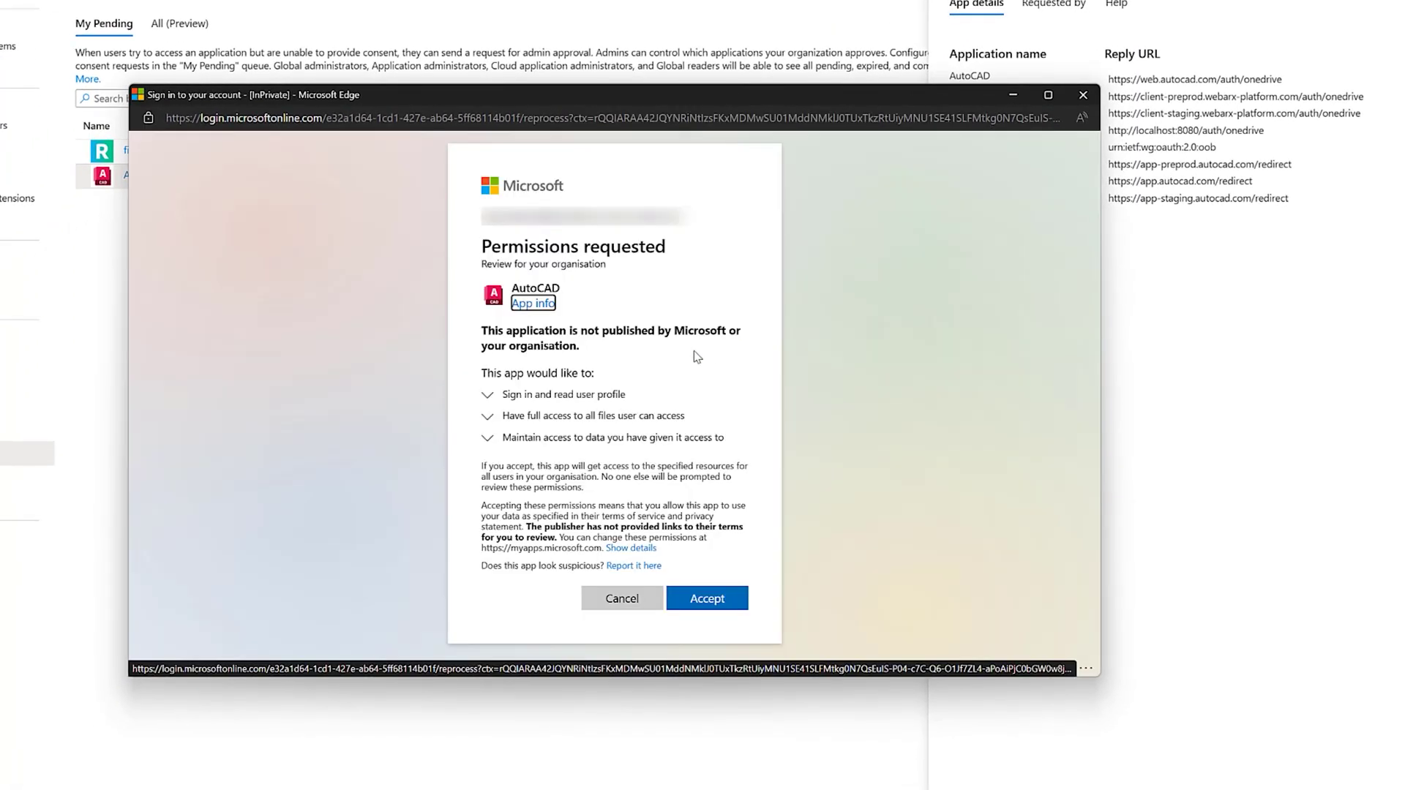
left_click(485, 398)
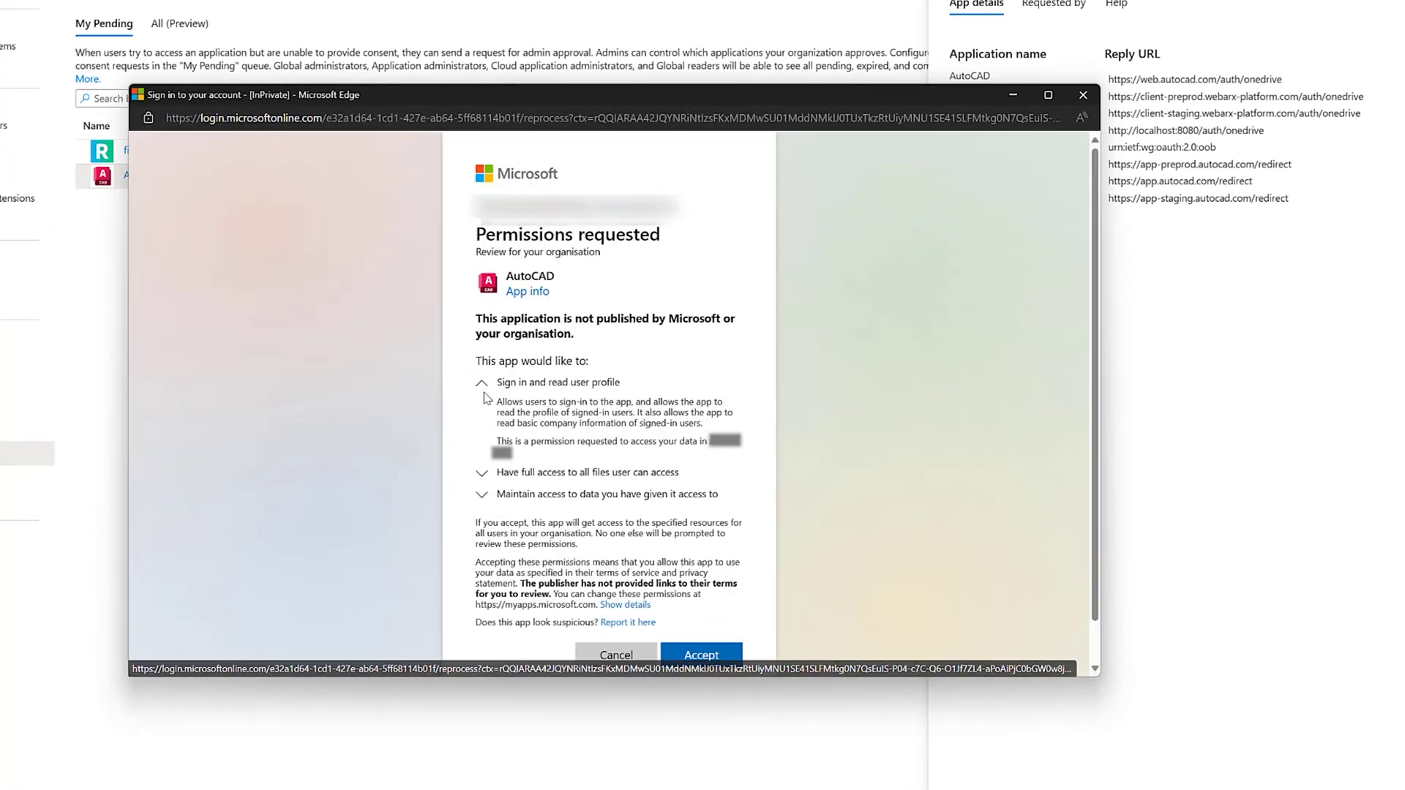
left_click(487, 394)
left_click(489, 416)
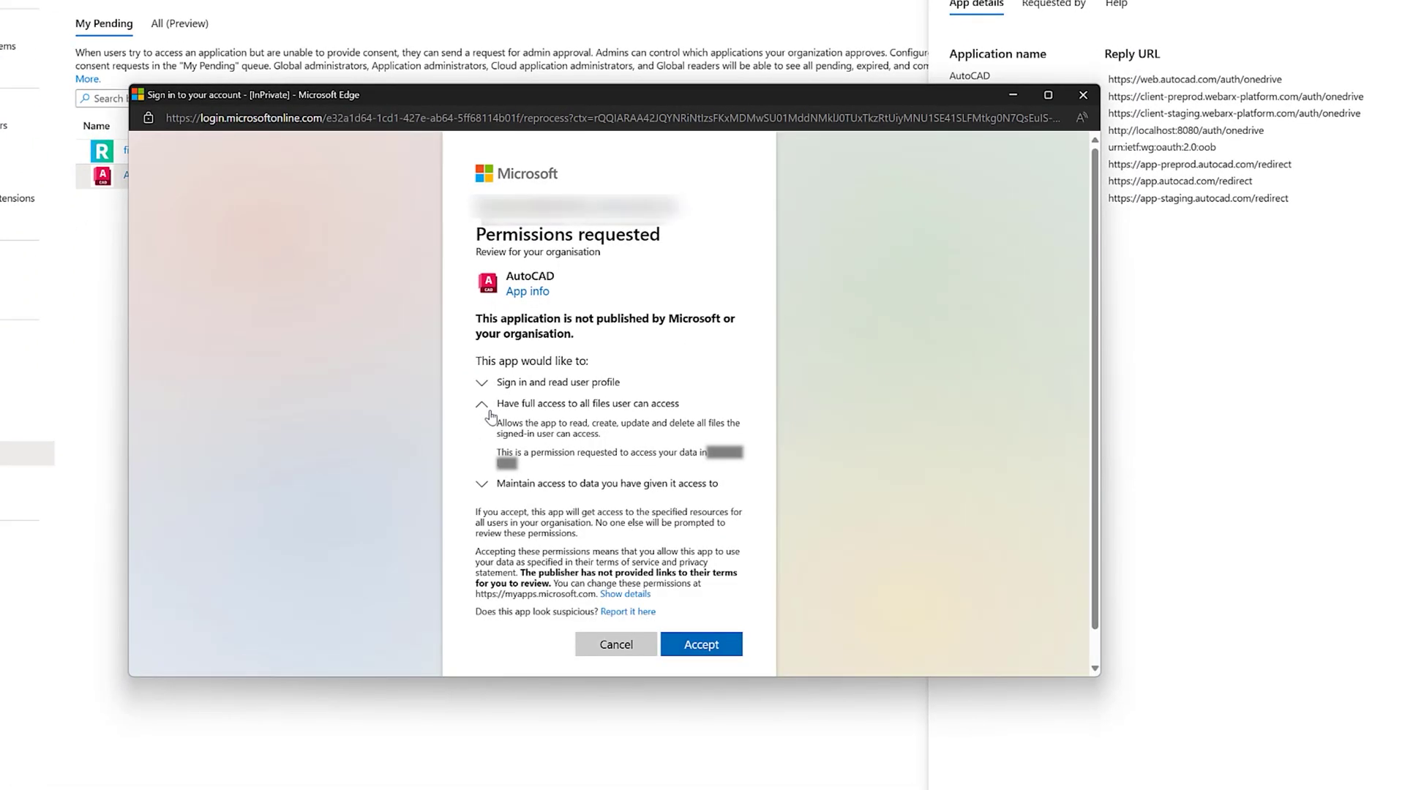
left_click(488, 414)
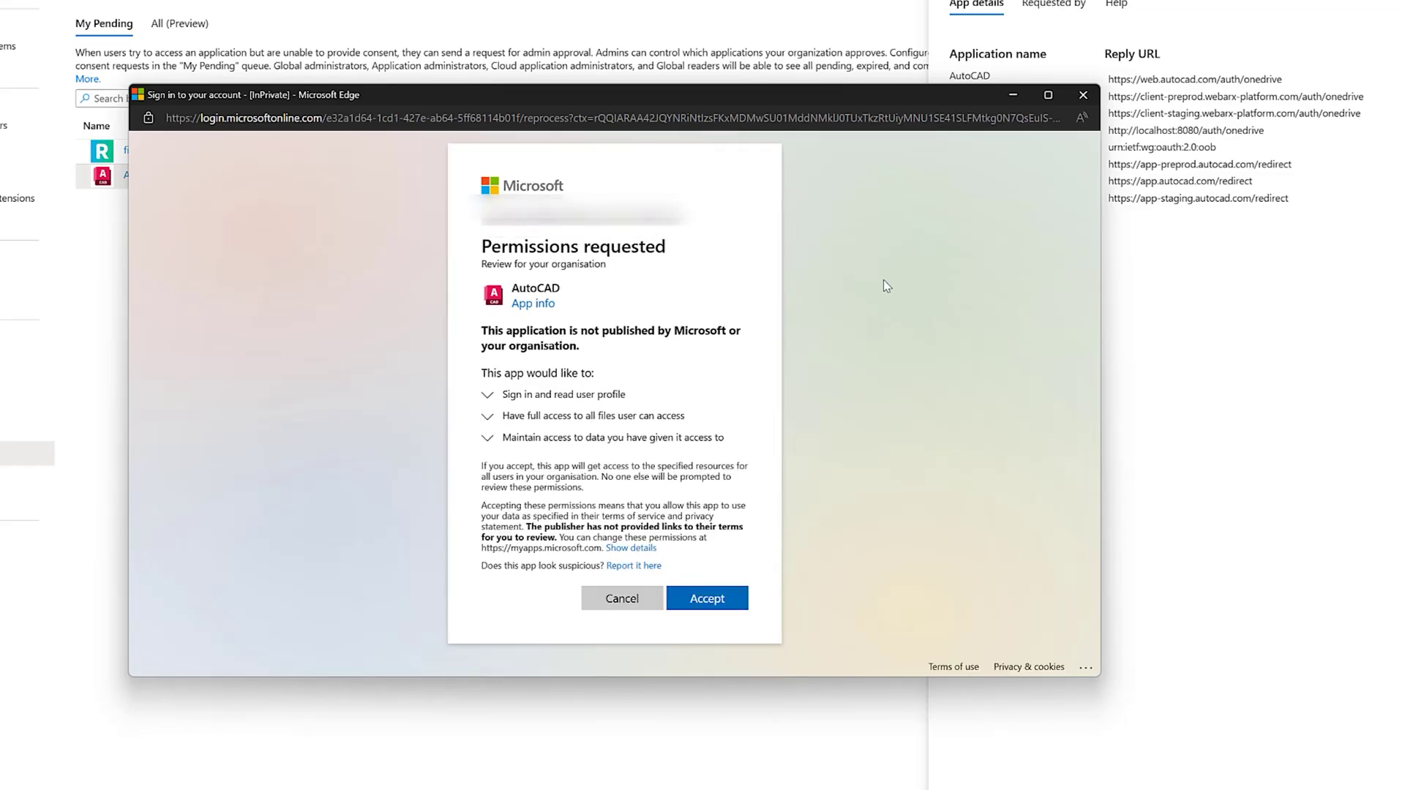
- Close AutoCAD's permissions prompt without accepting consent
left_click(1083, 95)
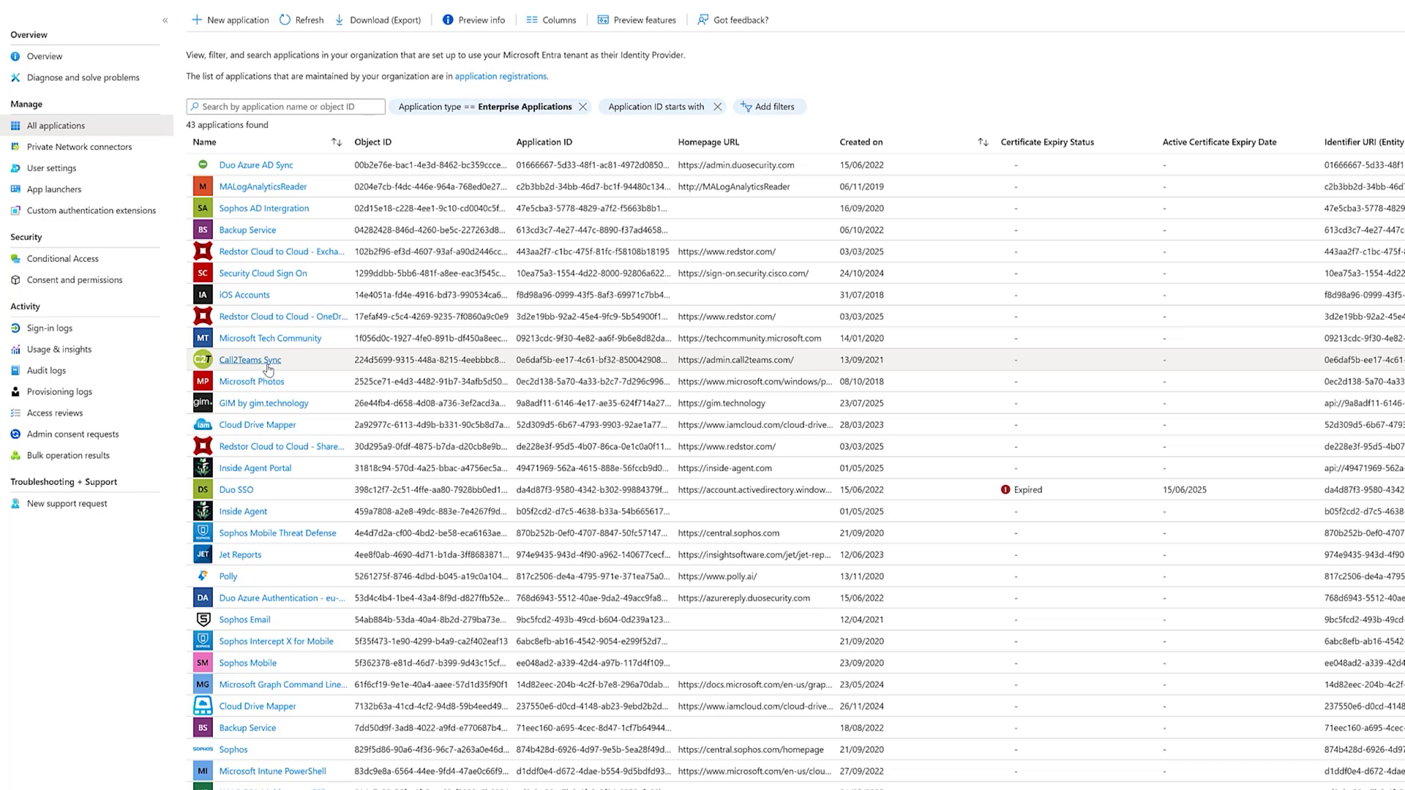
- Open Call2Teams Sync and view its Directory.AccessAsUser.All and user_impersonation permissions
left_click(245, 367)
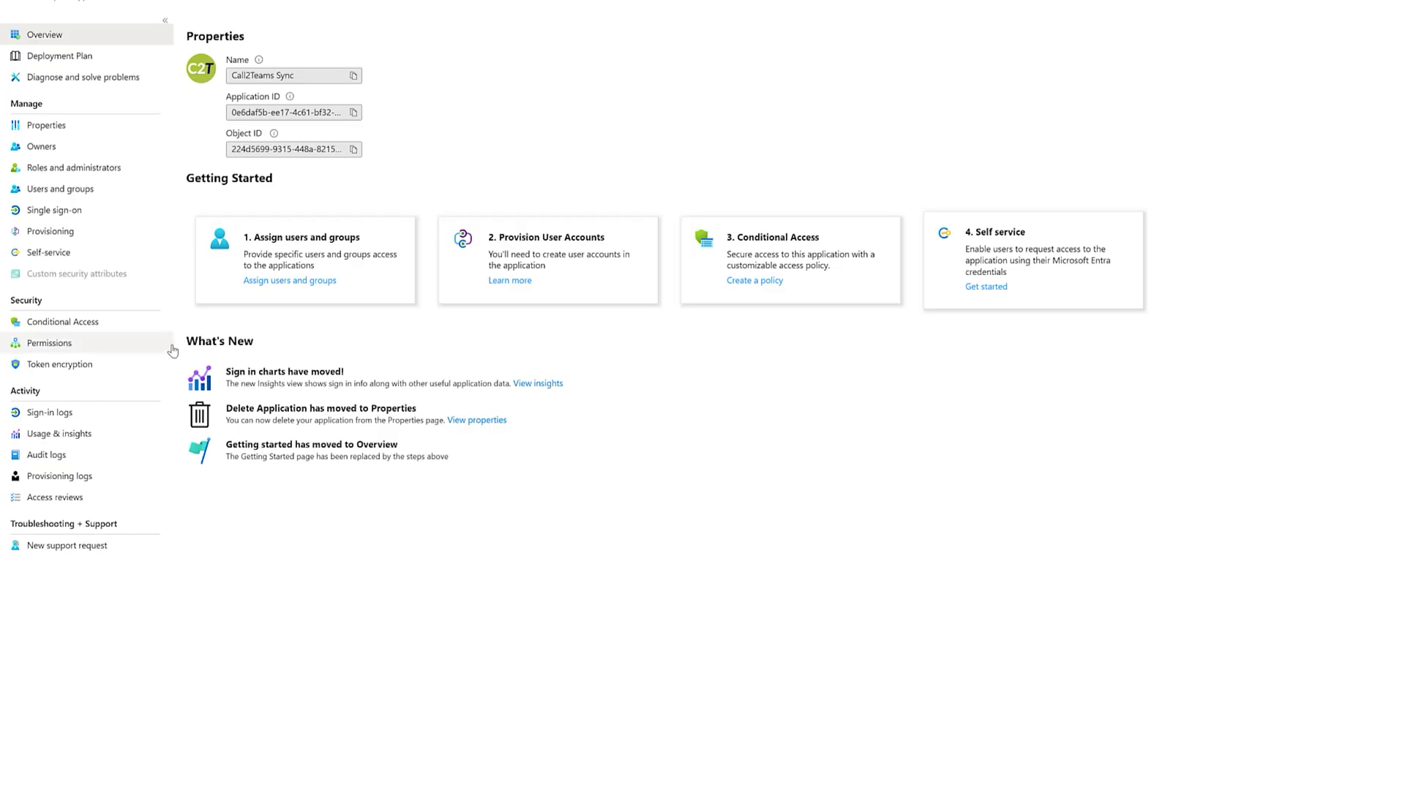
left_click(48, 344)
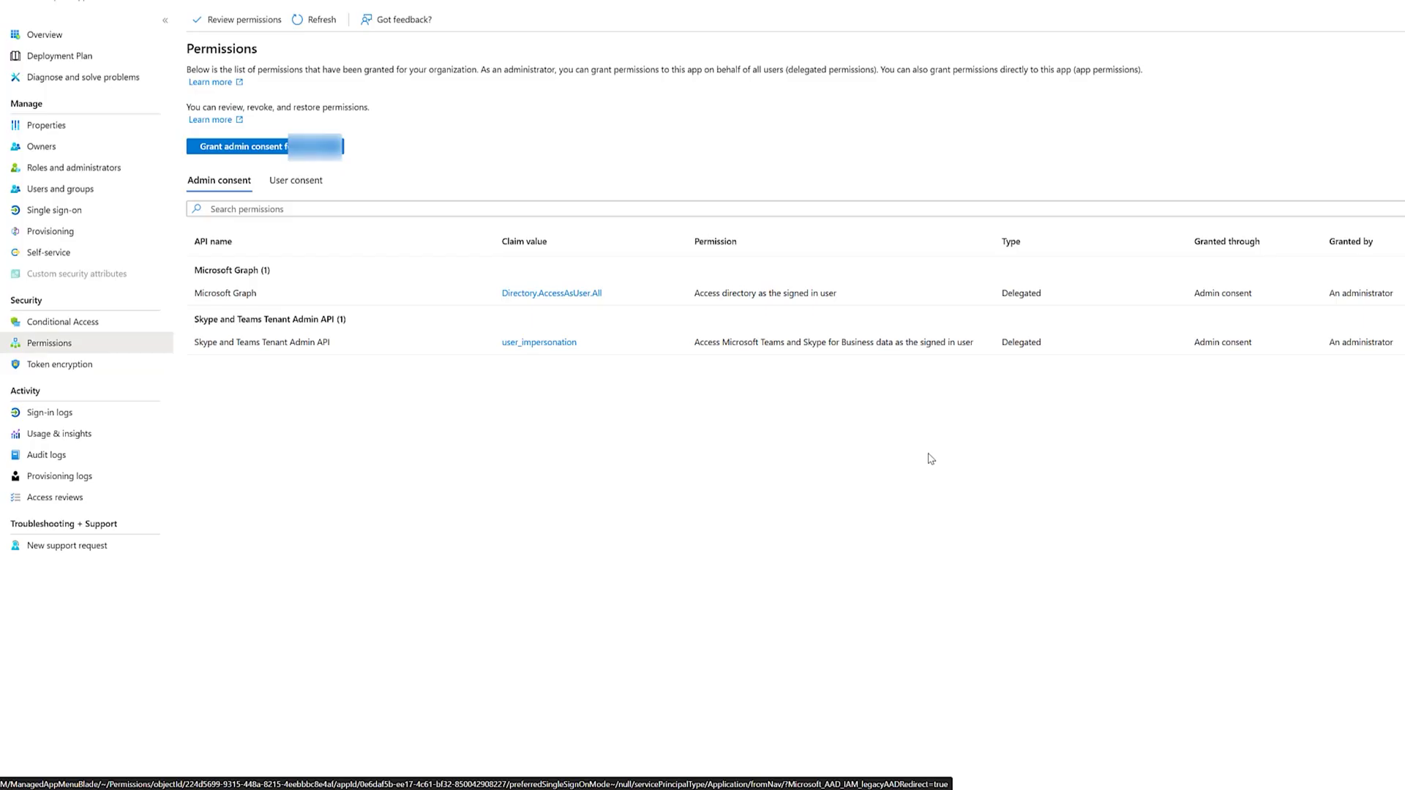
- Check Call2Teams Sync's Properties: sign-in enabled and assignment not required
left_click(98, 137)
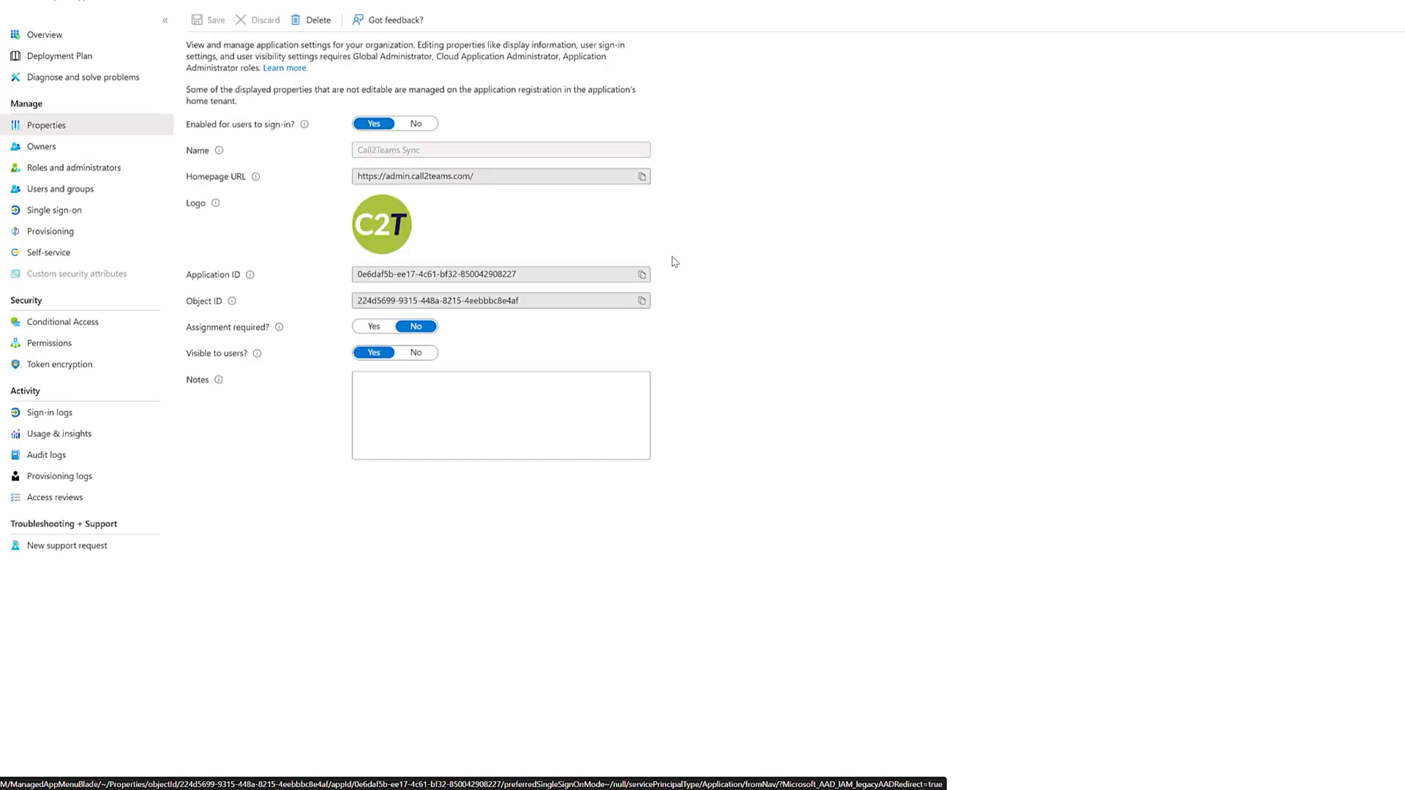